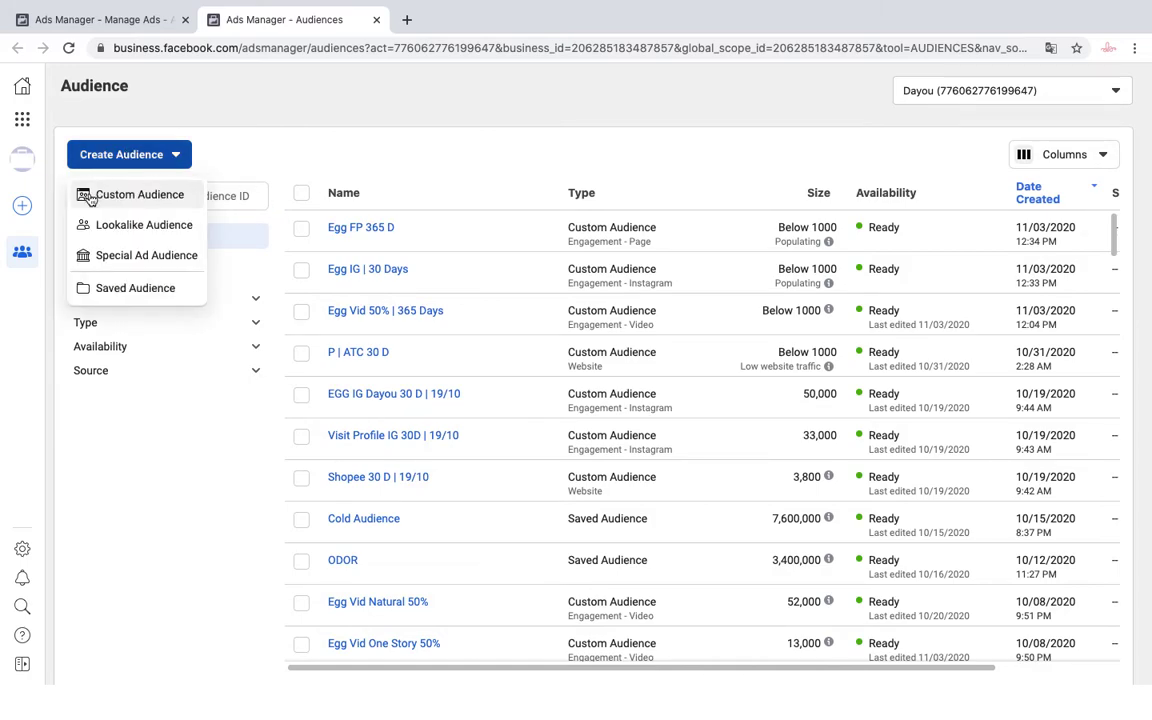
# Start creating a custom audience with Website as its source
pyautogui.click(89, 197)
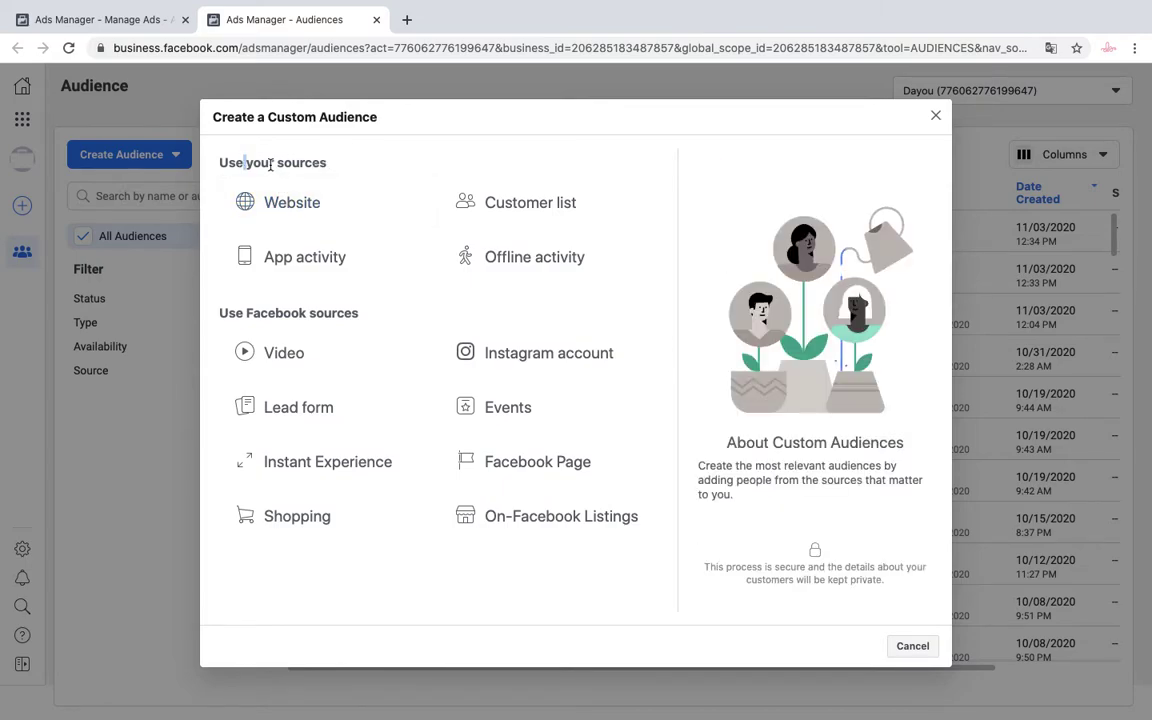
pyautogui.tripleClick(318, 163)
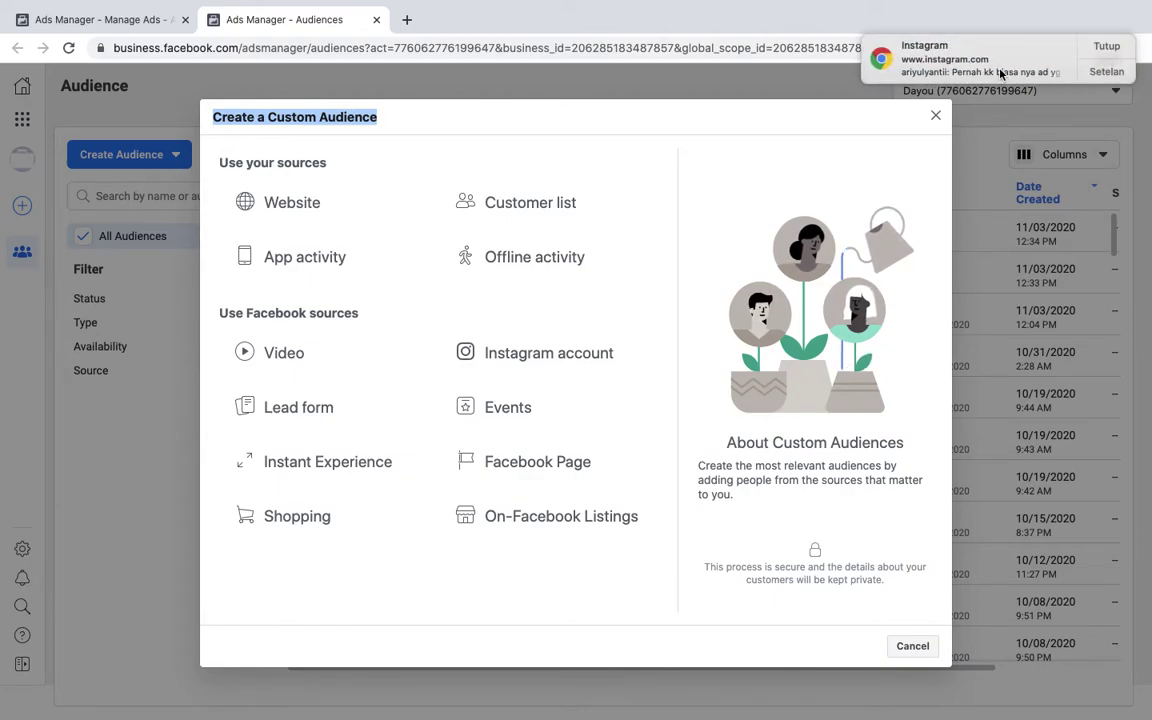
pyautogui.click(276, 198)
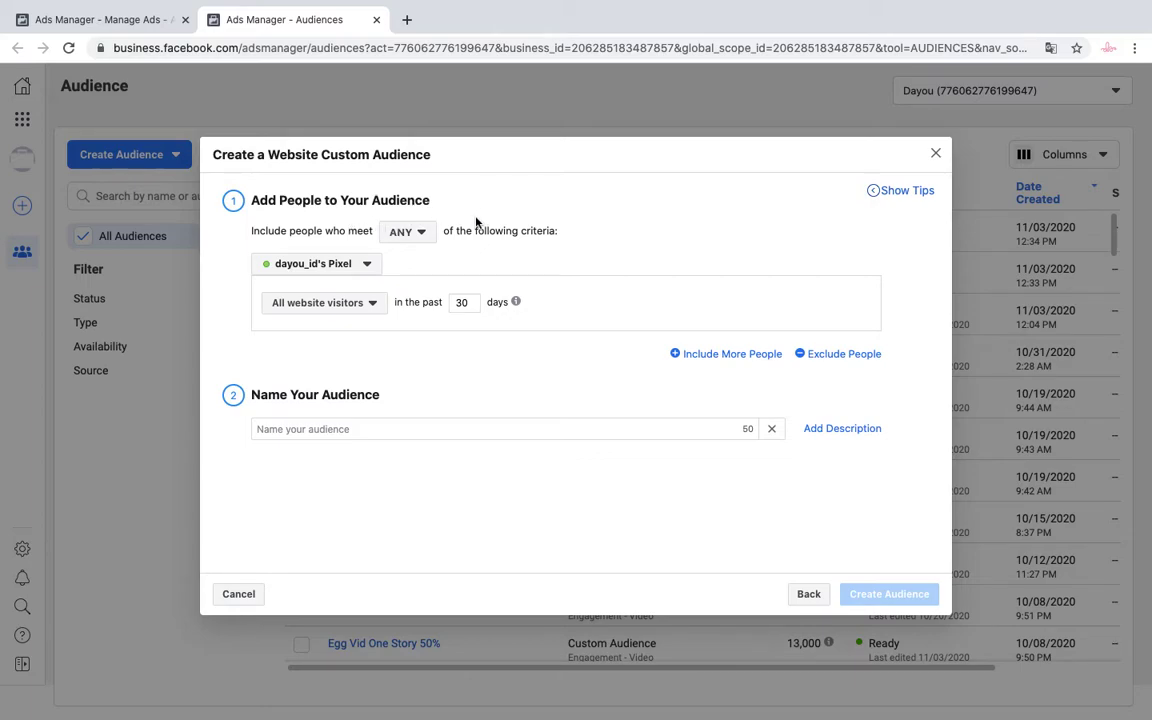
# Examine the visitor criteria and pixel events available for the website custom audience
pyautogui.click(315, 300)
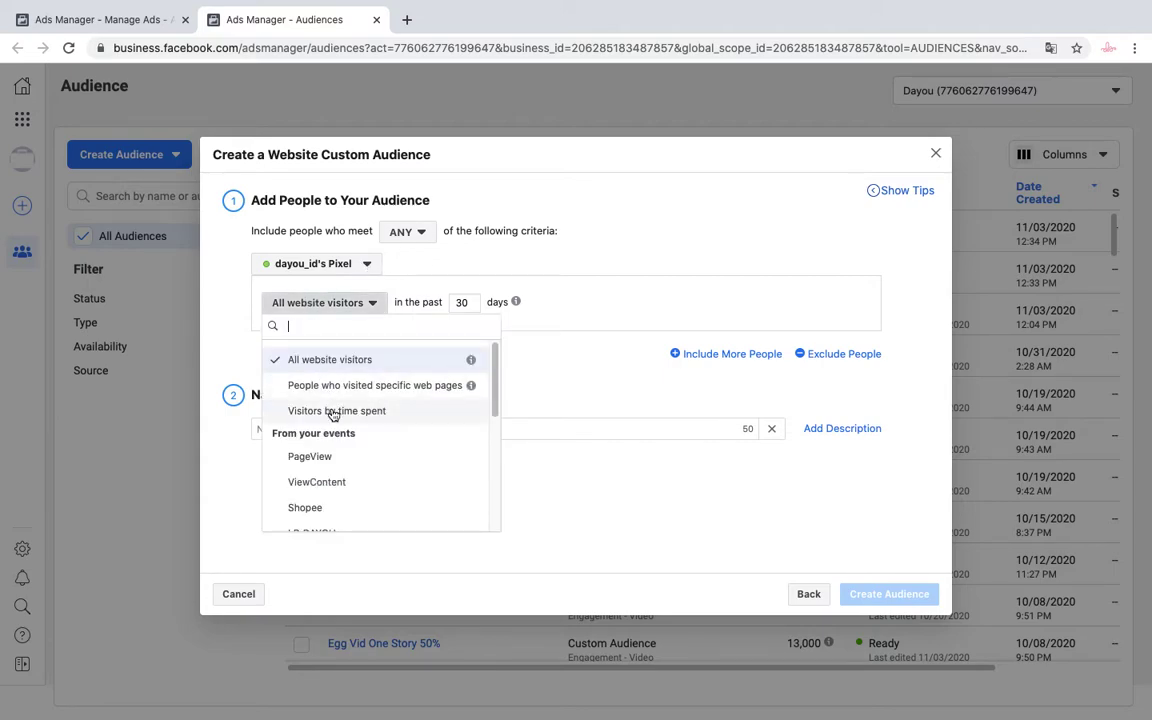
pyautogui.scroll(-1, 333, 412)
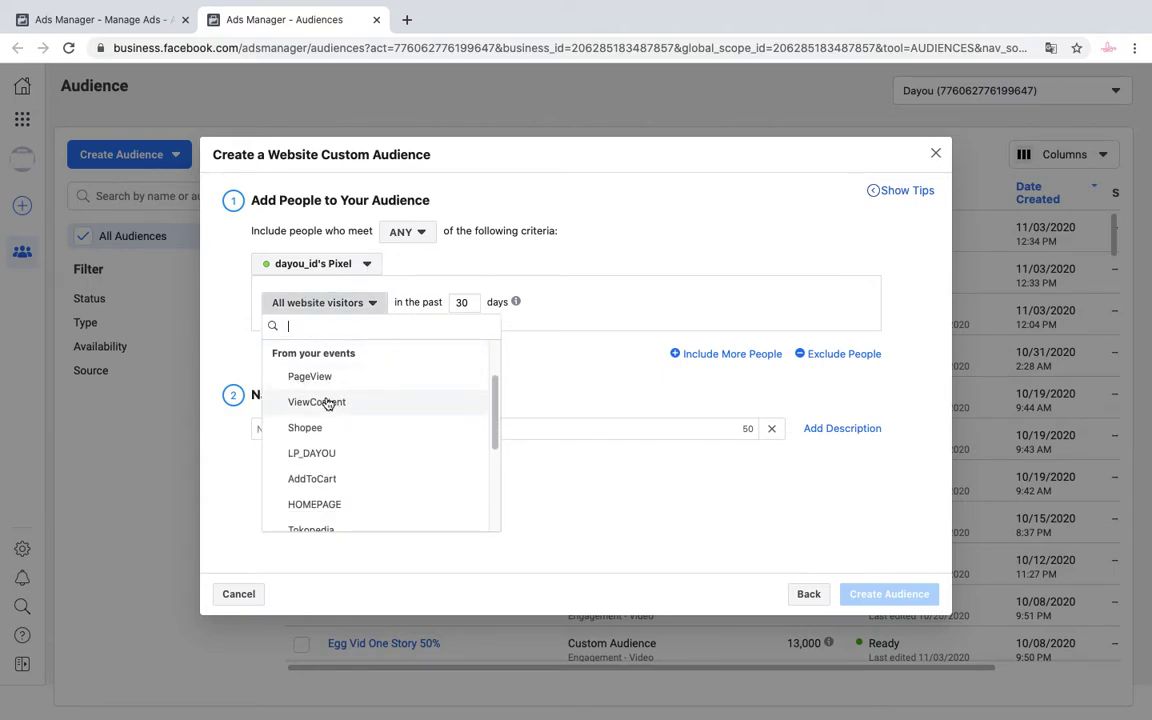
pyautogui.scroll(-3, 325, 420)
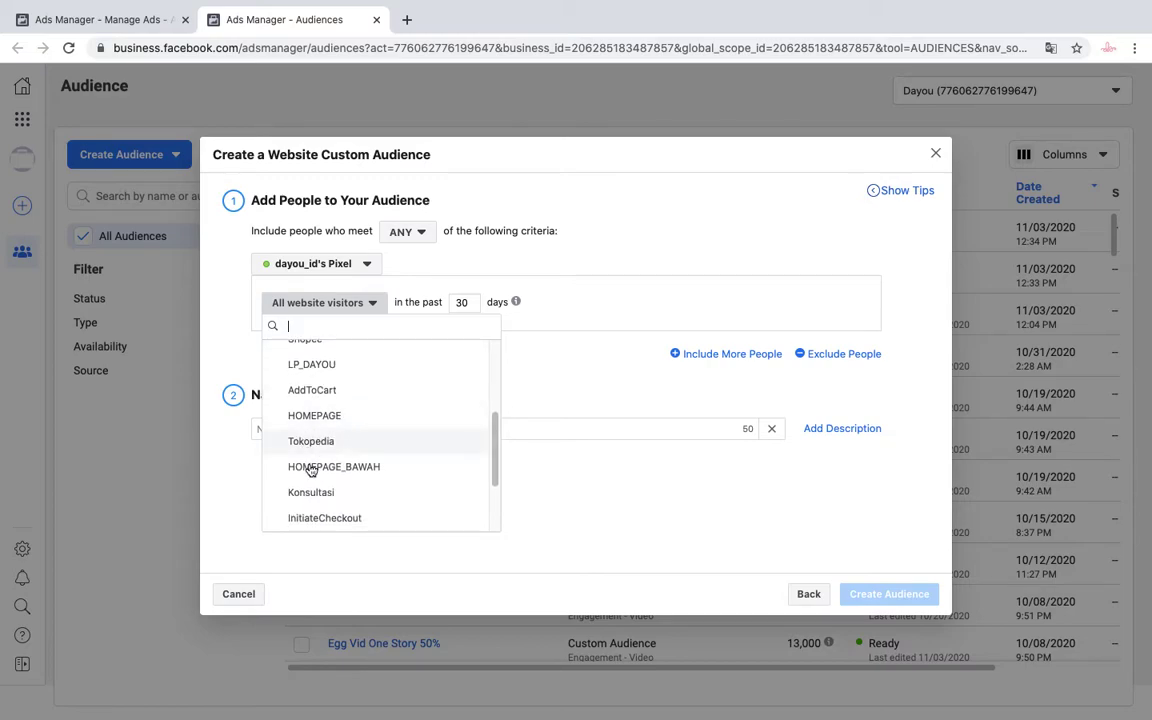
pyautogui.scroll(-2, 311, 468)
pyautogui.scroll(-2, 340, 455)
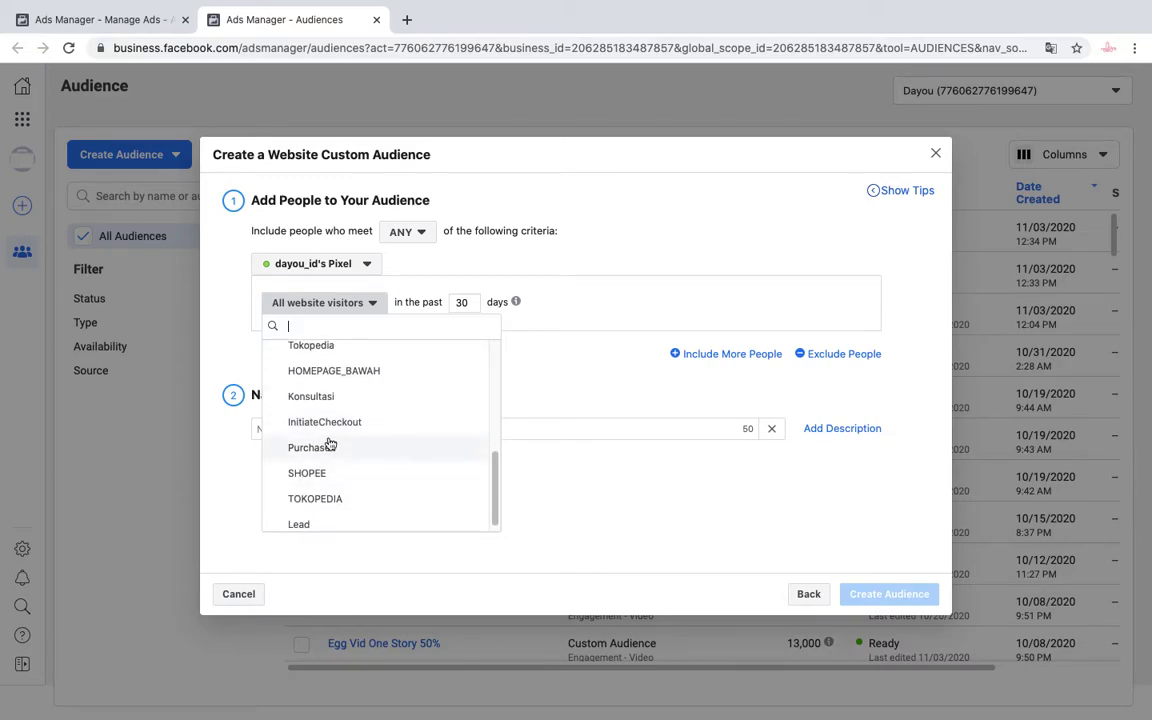
pyautogui.scroll(8, 368, 483)
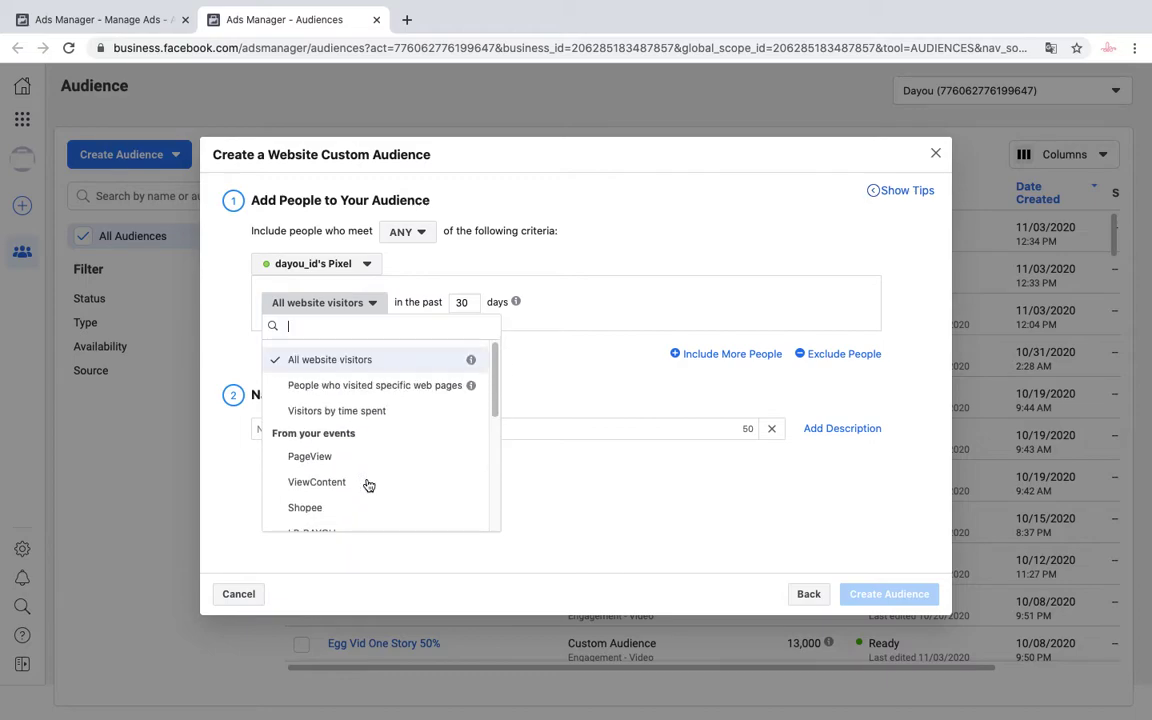
pyautogui.scroll(-2, 391, 463)
pyautogui.click(620, 353)
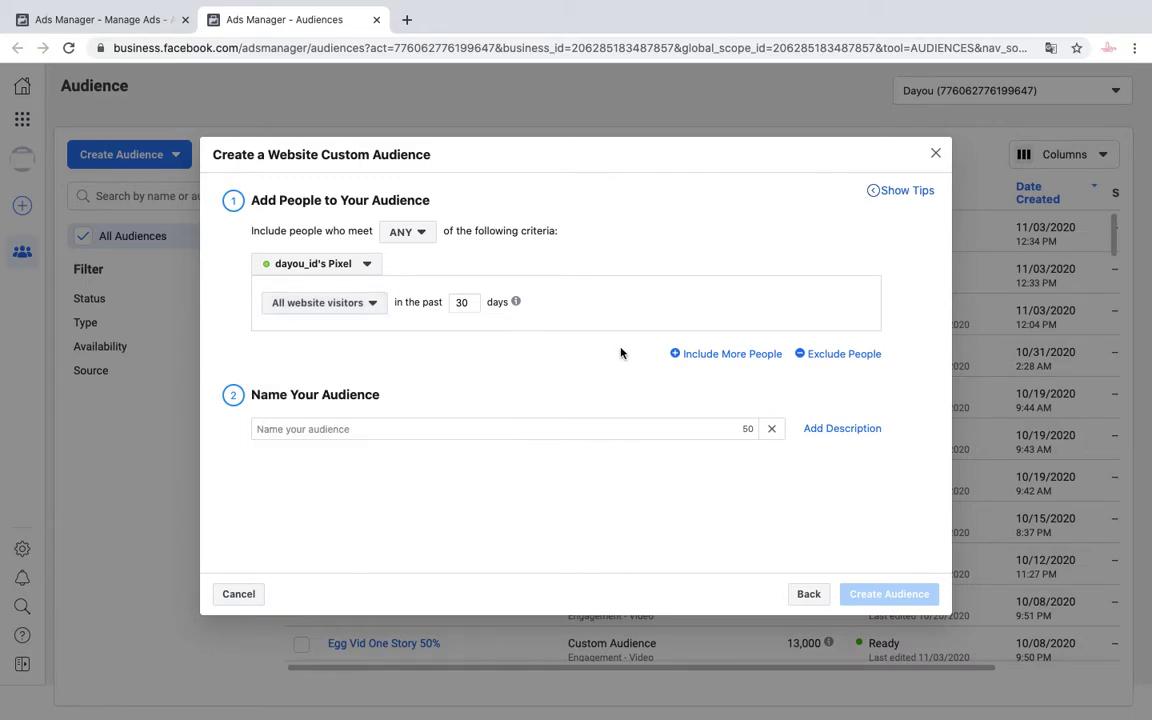
pyautogui.click(358, 302)
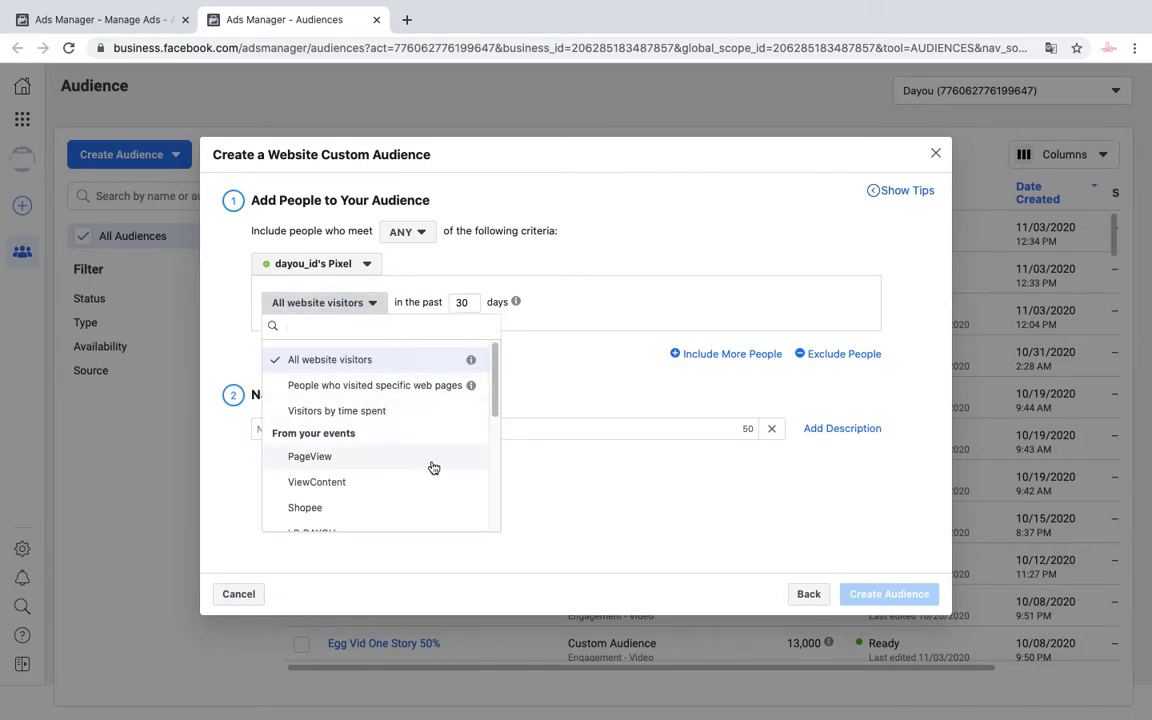
pyautogui.scroll(-1, 429, 465)
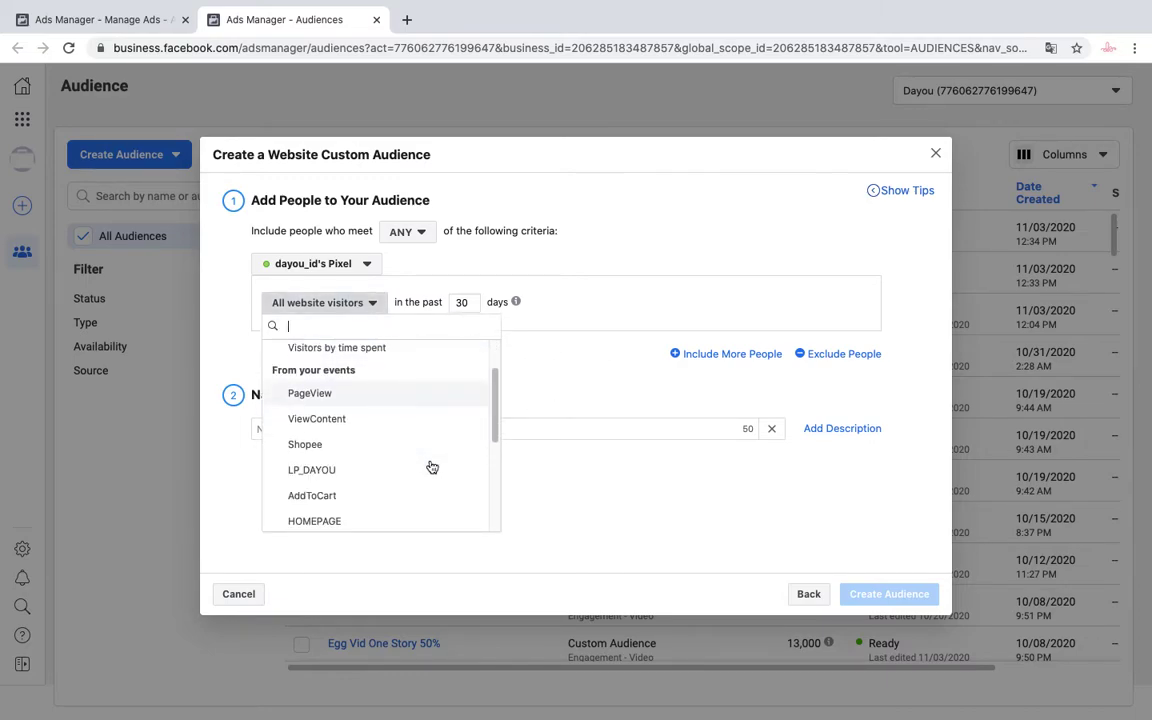
pyautogui.click(366, 427)
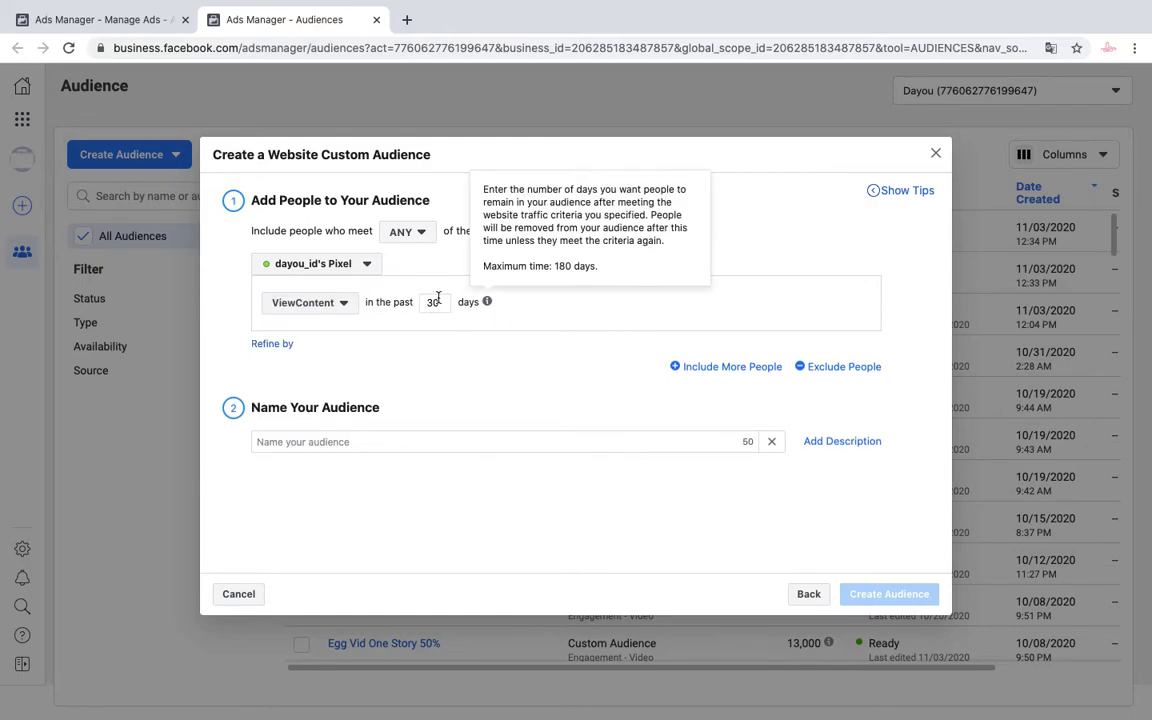
pyautogui.click(319, 443)
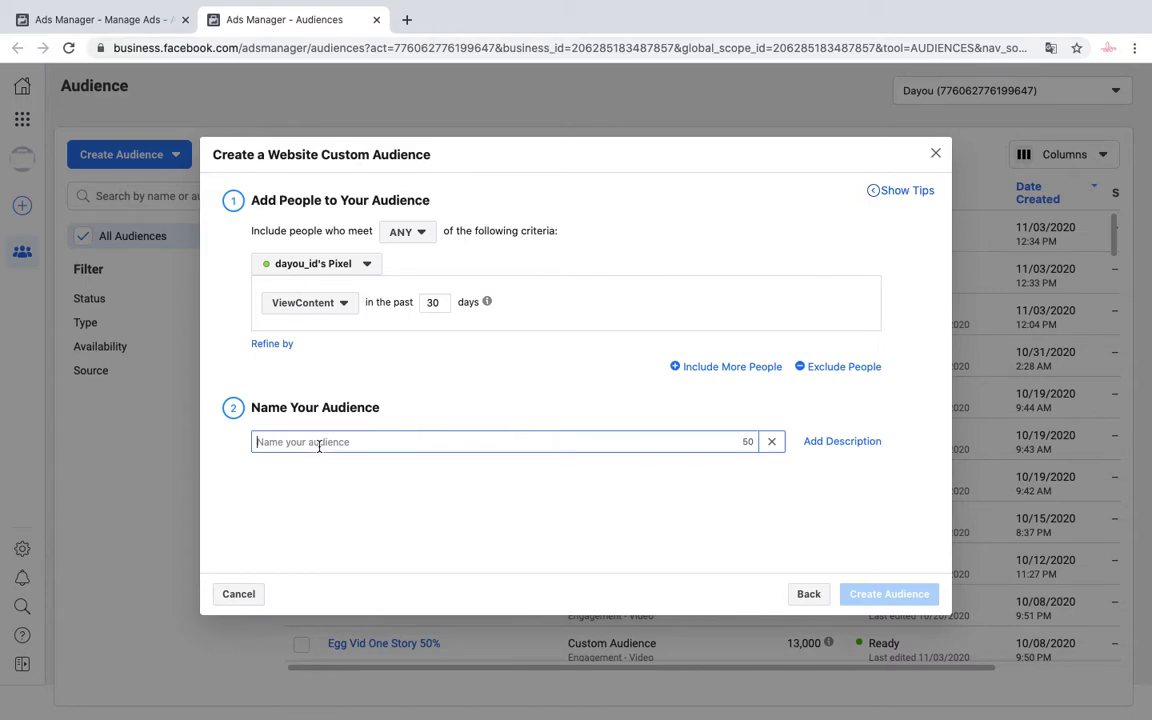
pyautogui.write('Pixel View Conten')
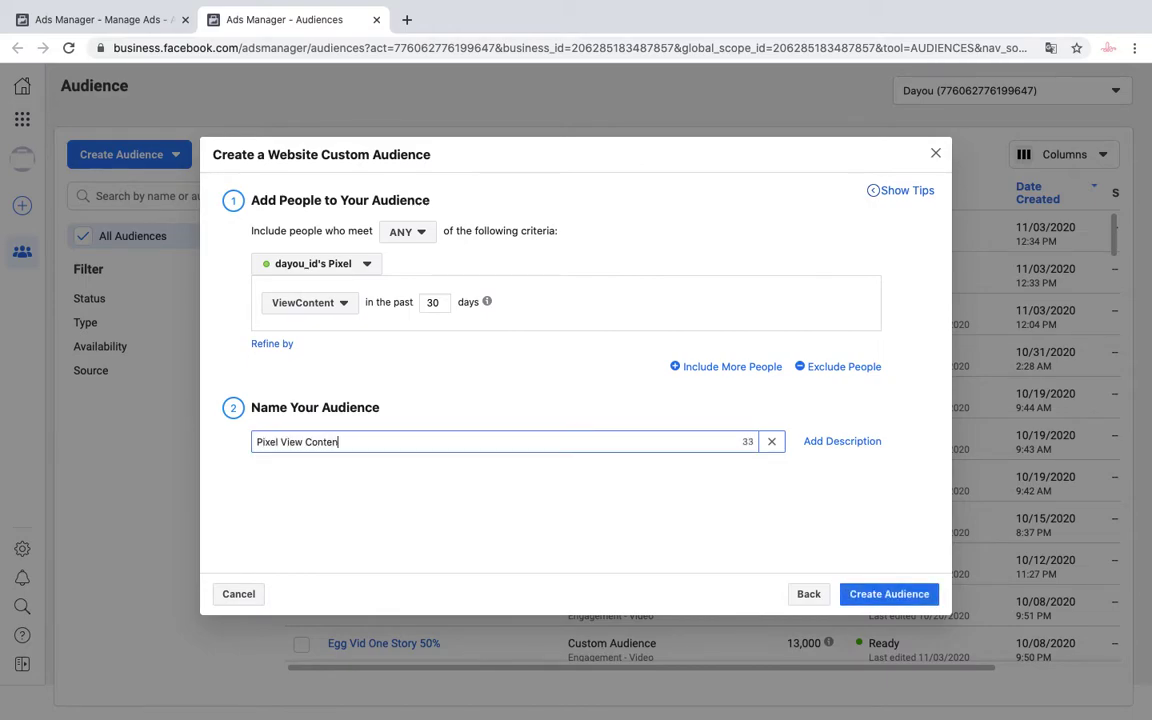
pyautogui.write('t | 30 Days')
pyautogui.click(808, 594)
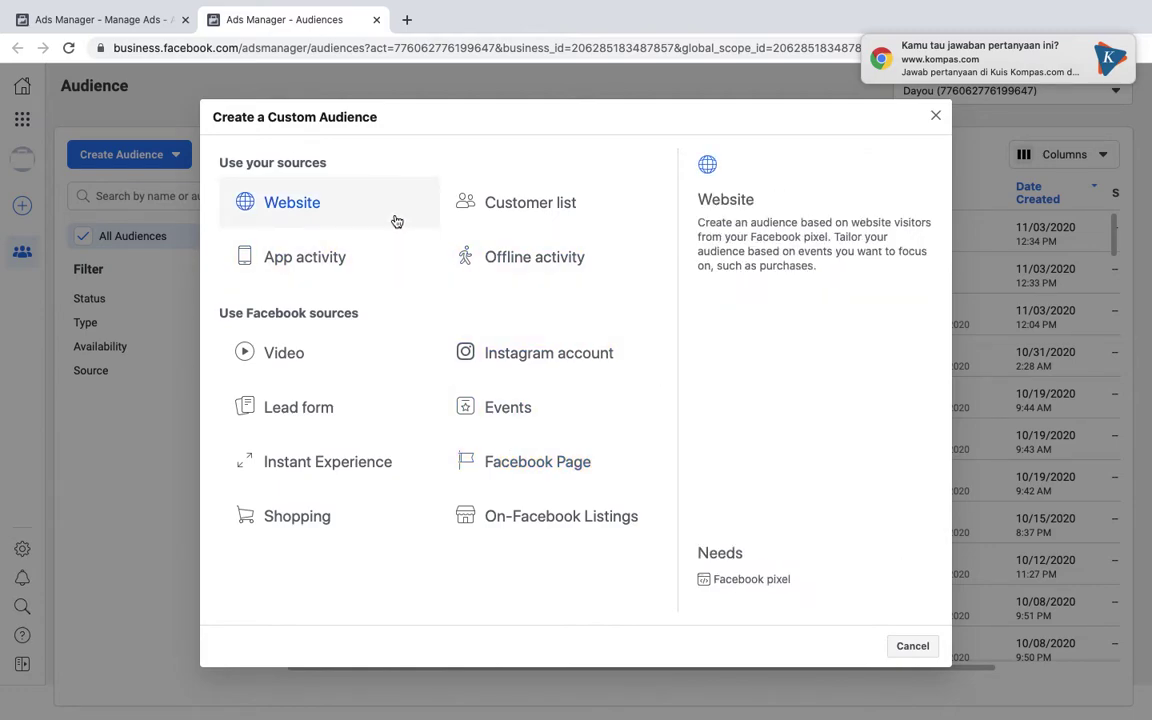
# Create a website custom audience from ViewContent events in the past 30 days, named "Pixel View Content | 30 Days"
pyautogui.click(262, 202)
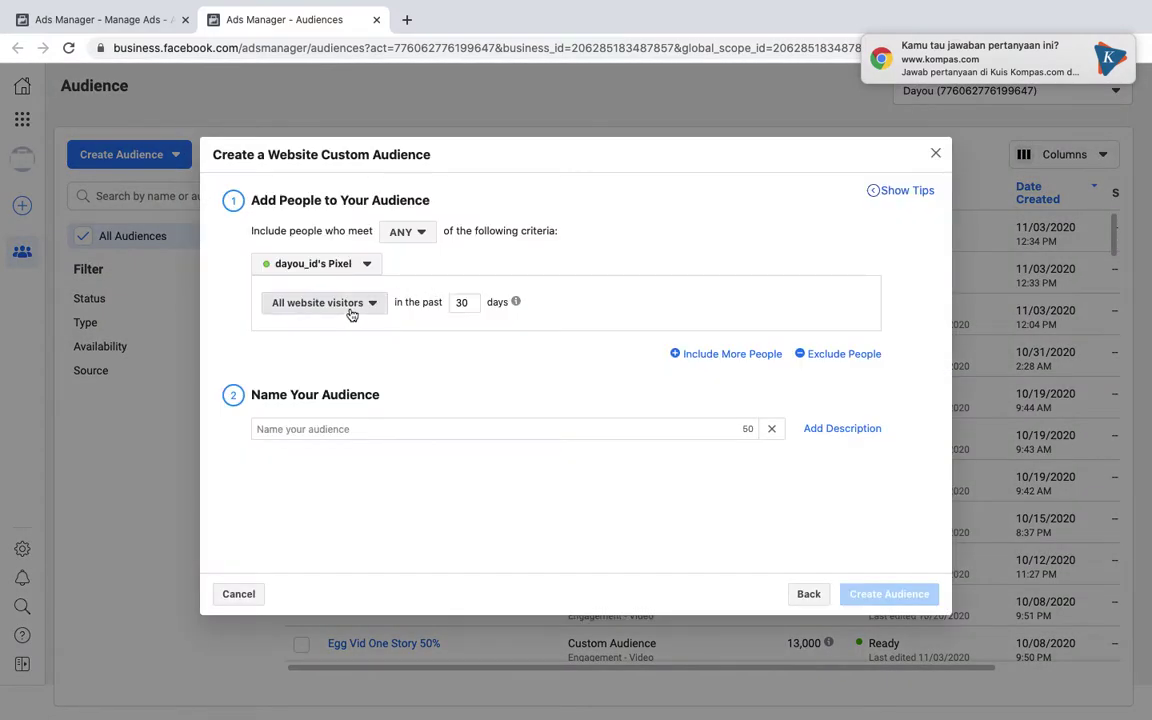
pyautogui.click(349, 308)
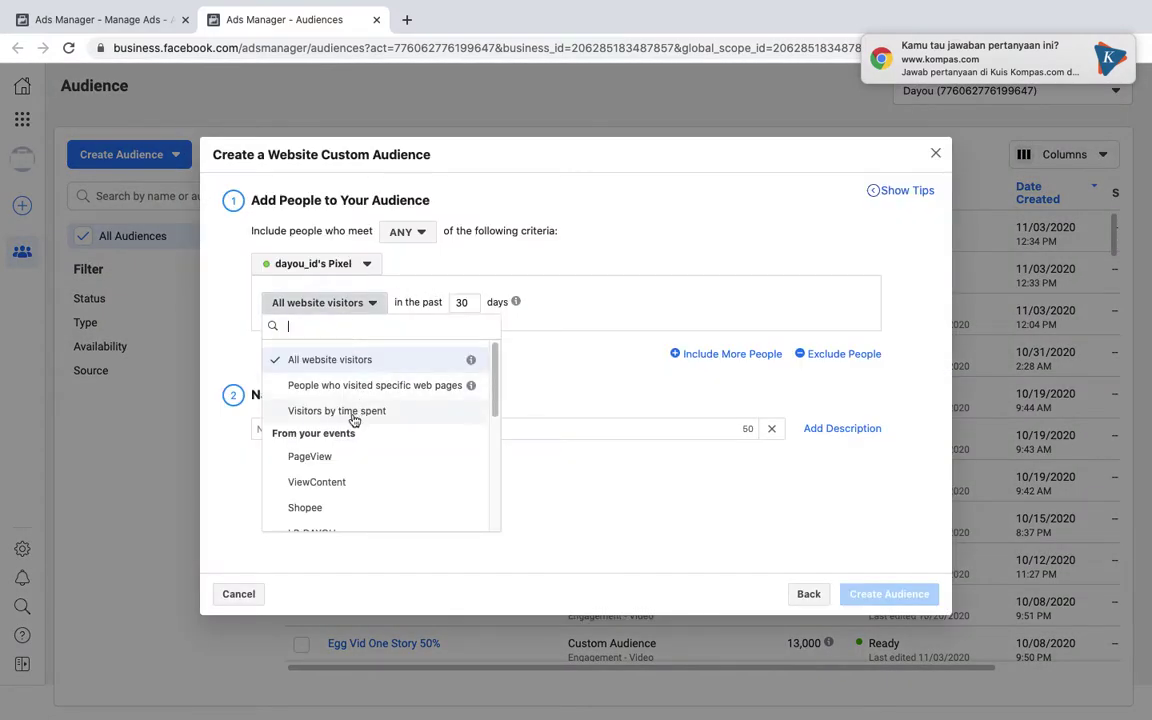
pyautogui.click(333, 482)
pyautogui.click(330, 443)
pyautogui.write('Pi')
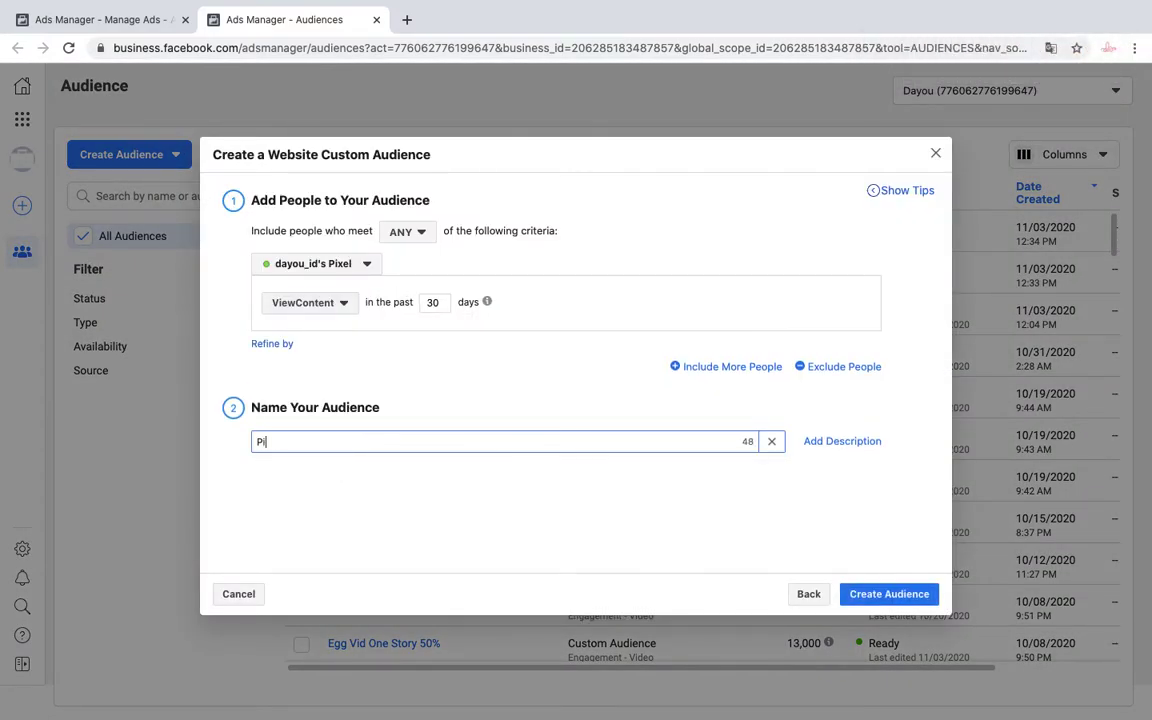
pyautogui.write('xel View Content | 30 Days')
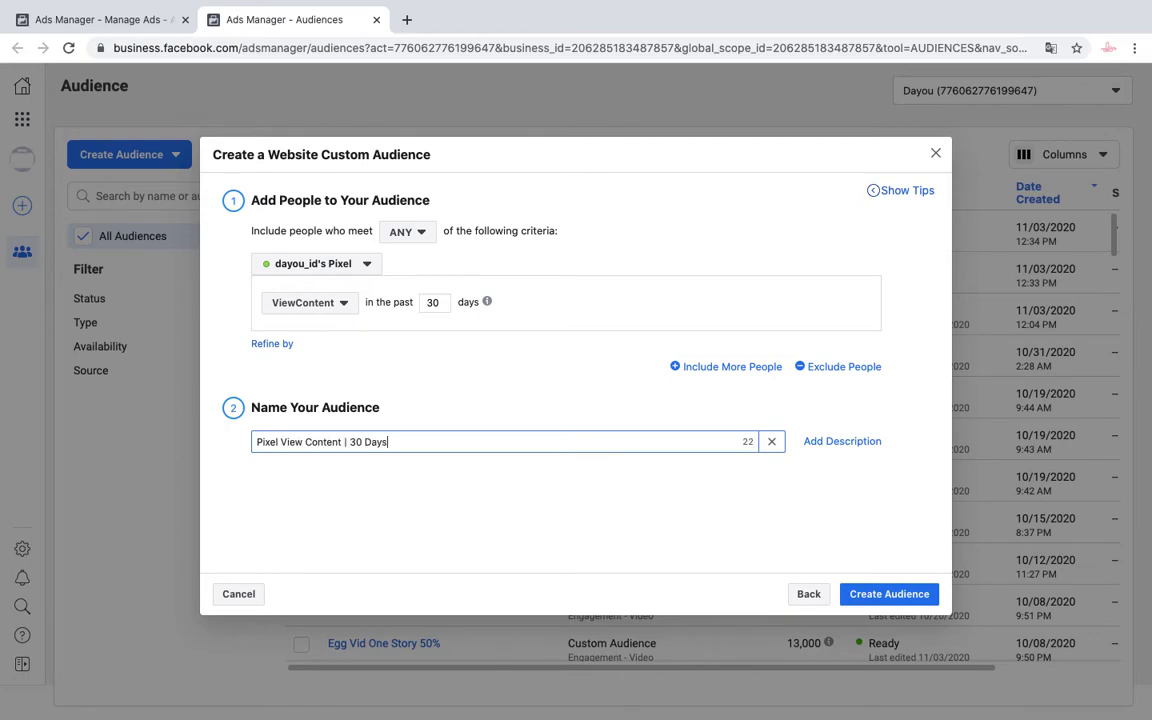
pyautogui.click(876, 594)
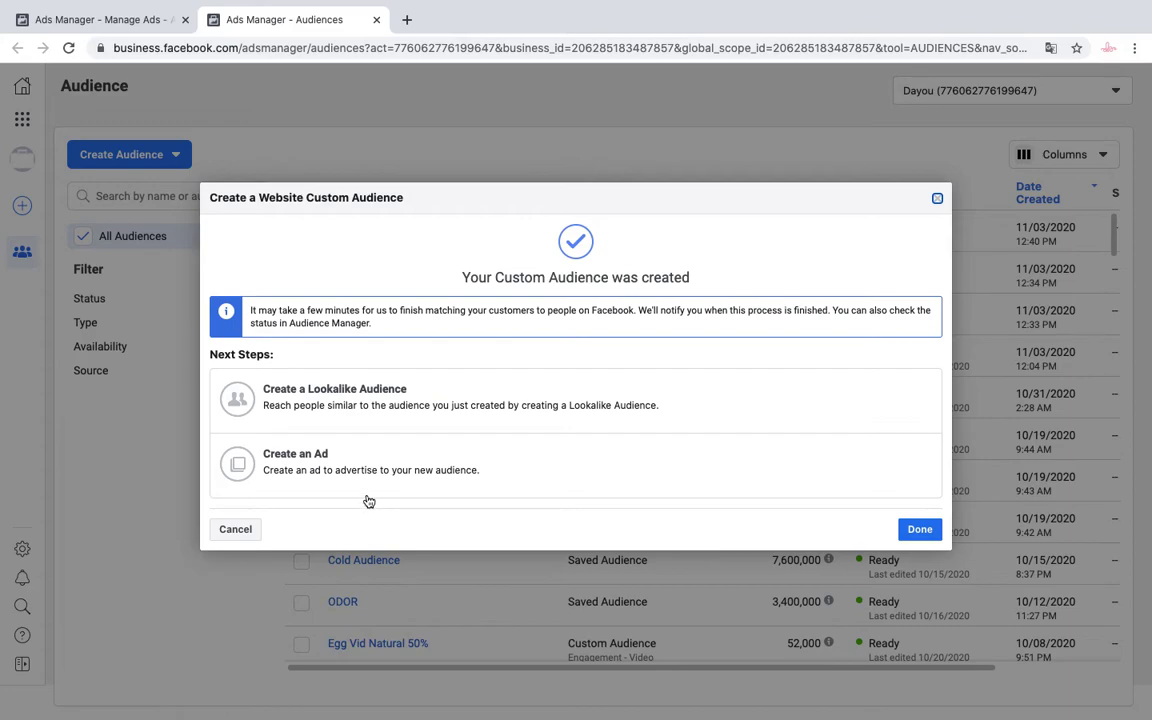
# Examine the follow-up options of creating an ad and a lookalike audience, then return to the audience list
pyautogui.click(393, 466)
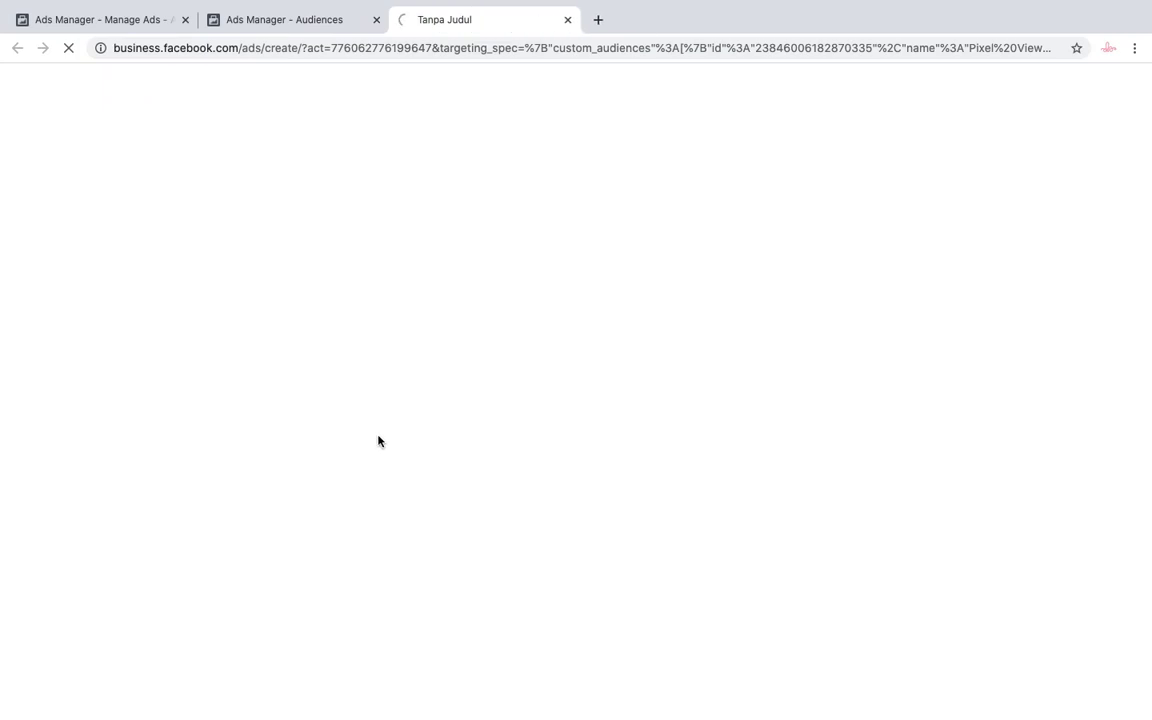
pyautogui.click(305, 22)
pyautogui.click(343, 389)
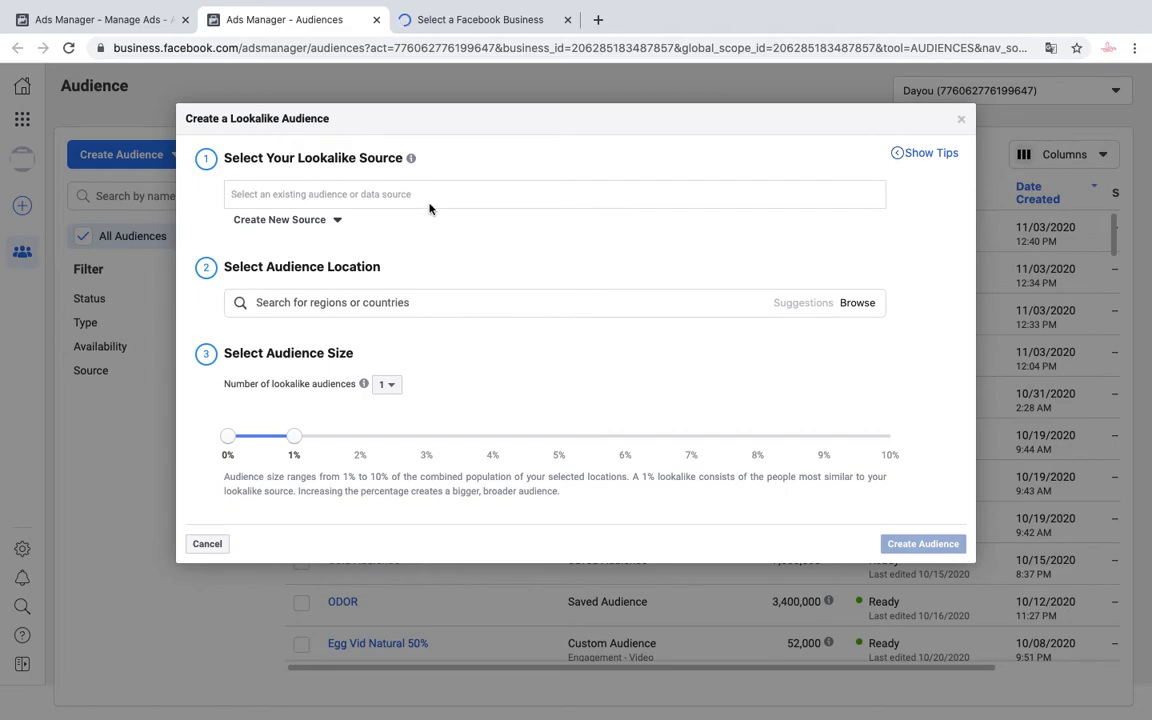
pyautogui.click(390, 205)
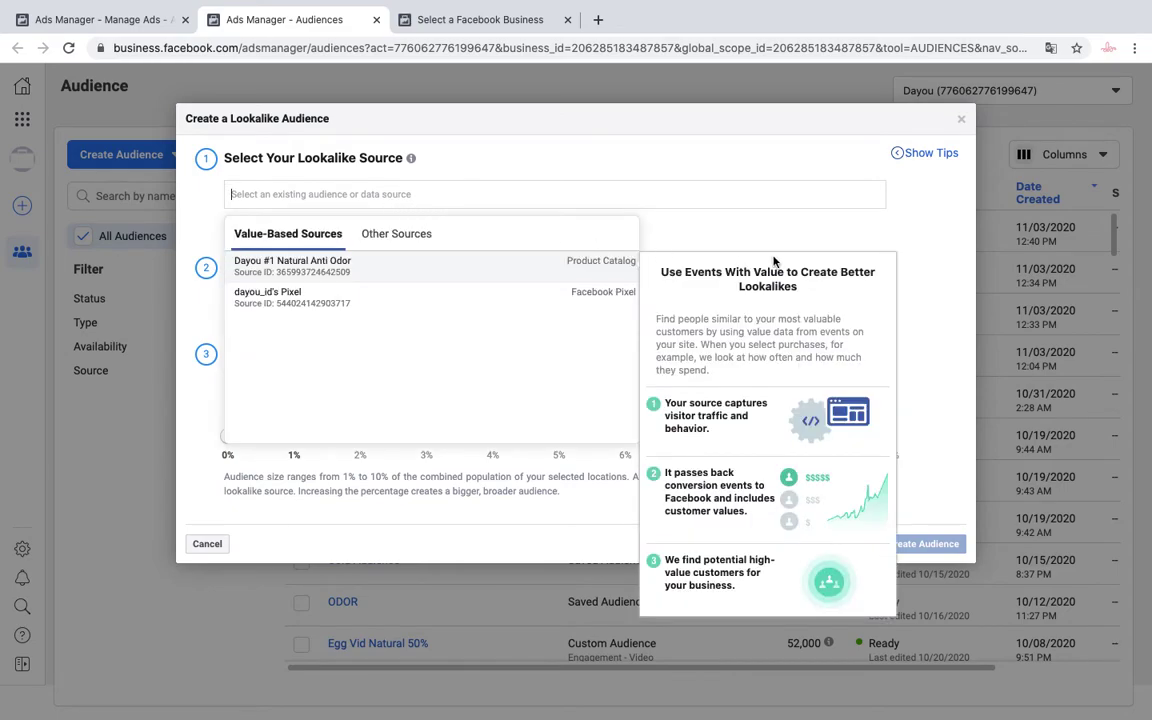
pyautogui.click(521, 28)
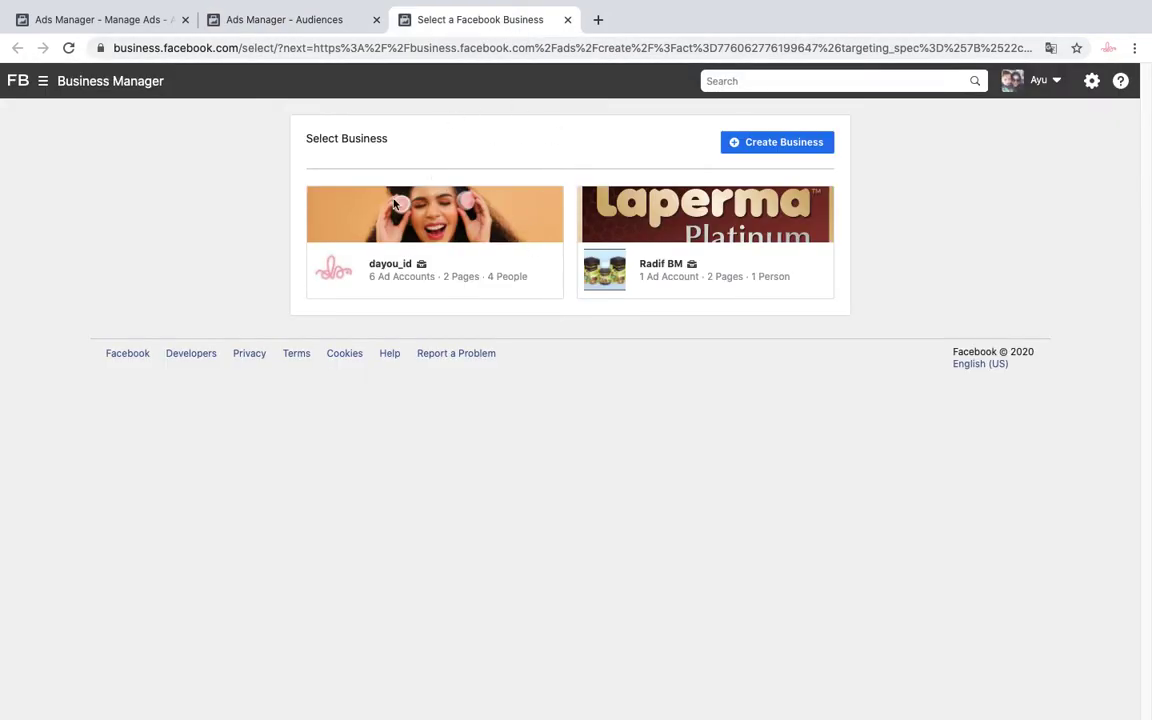
pyautogui.click(300, 19)
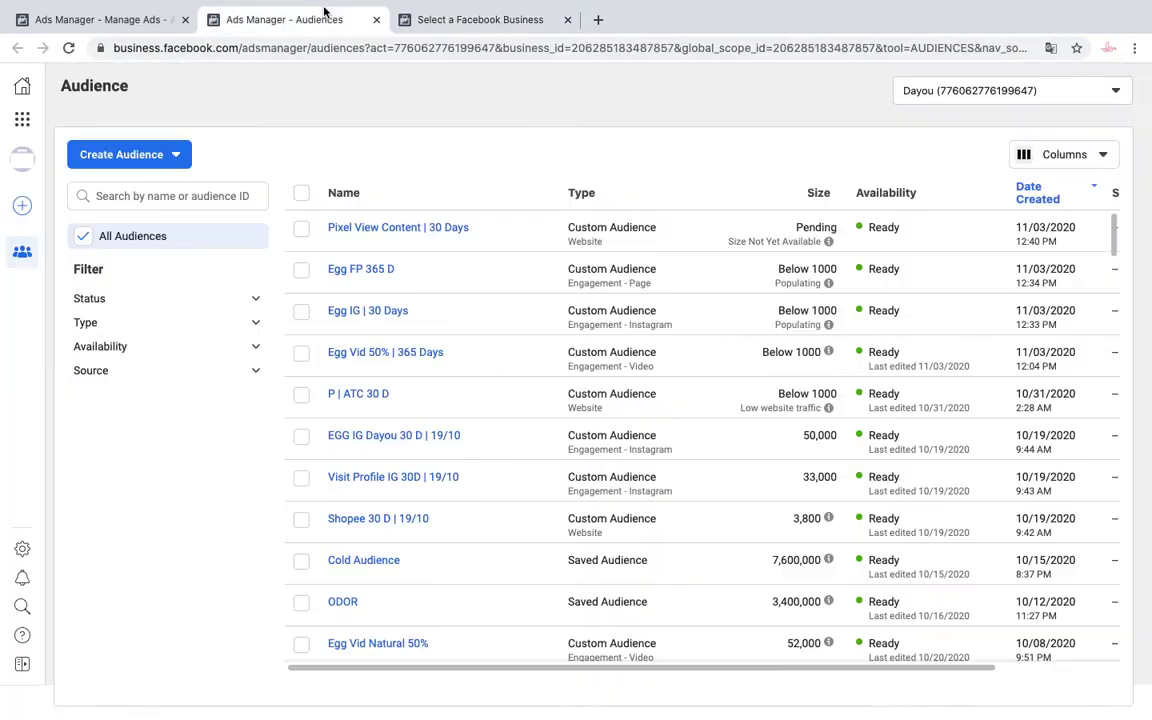
# Select the Pixel View Content | 30 Days audience in the list and reload the ad set editing page
pyautogui.click(301, 229)
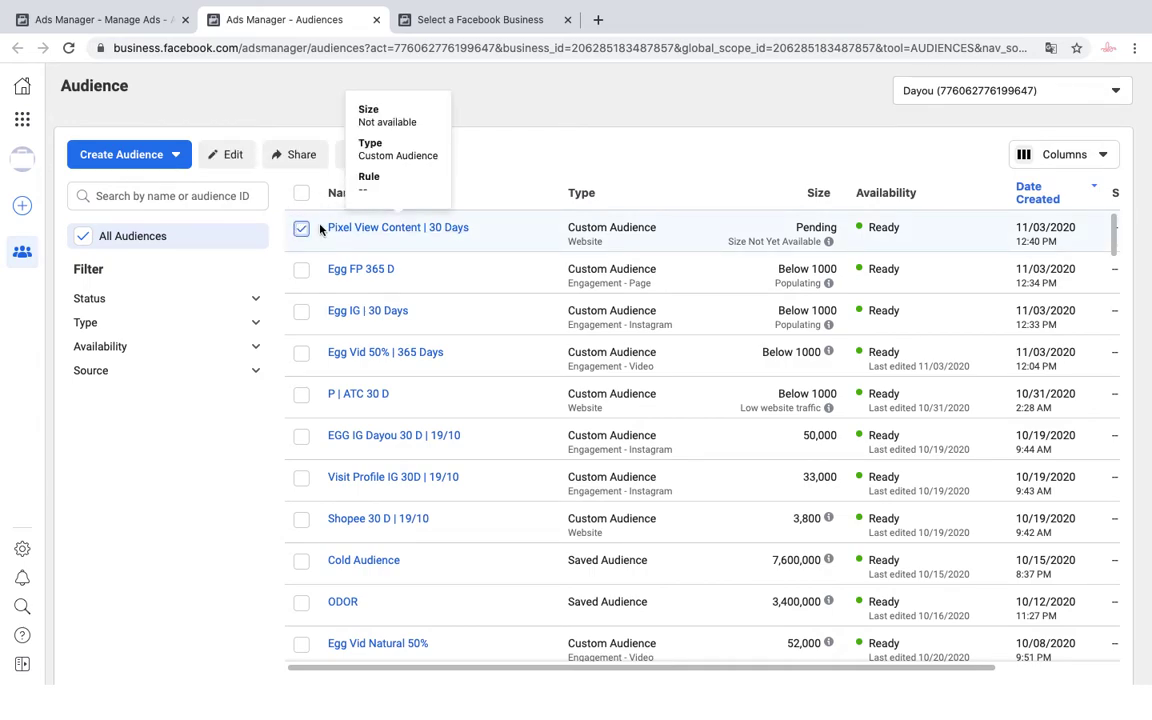
pyautogui.hotkey('ctrl', 'shift', 'Tab')
pyautogui.click(362, 47)
pyautogui.press('Return')
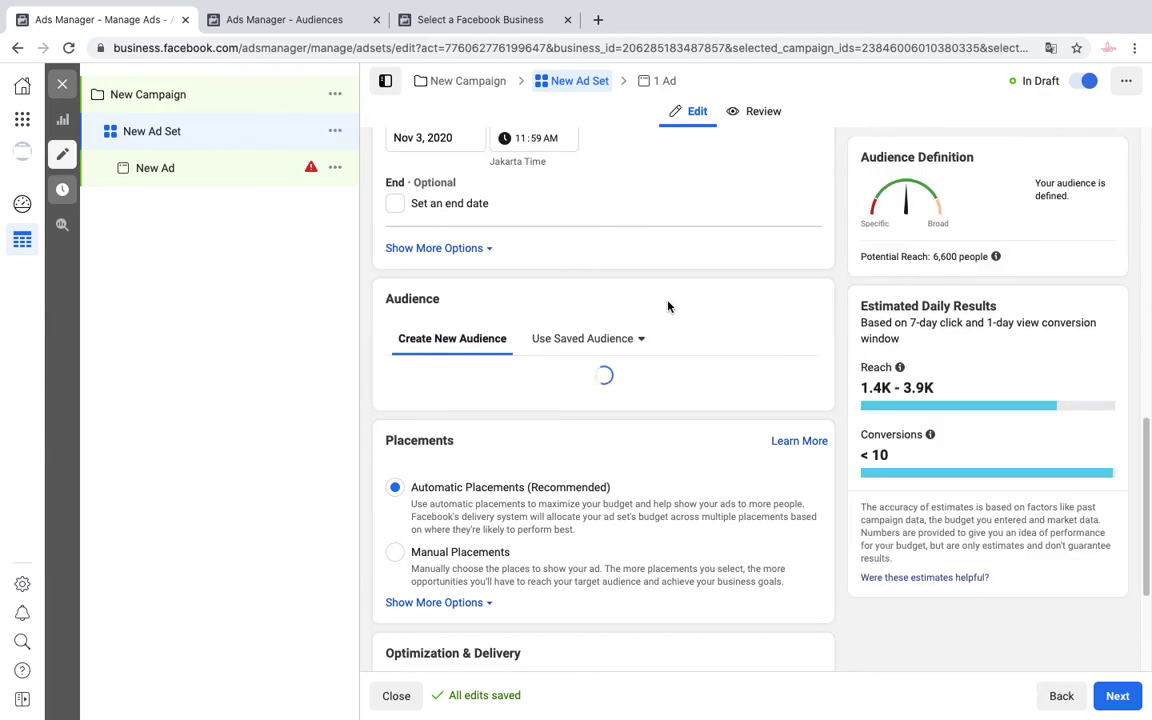
# Add the custom audience Pixel View Content | 30 Days to New Ad Set and return to the audience list
pyautogui.scroll(-2, 584, 444)
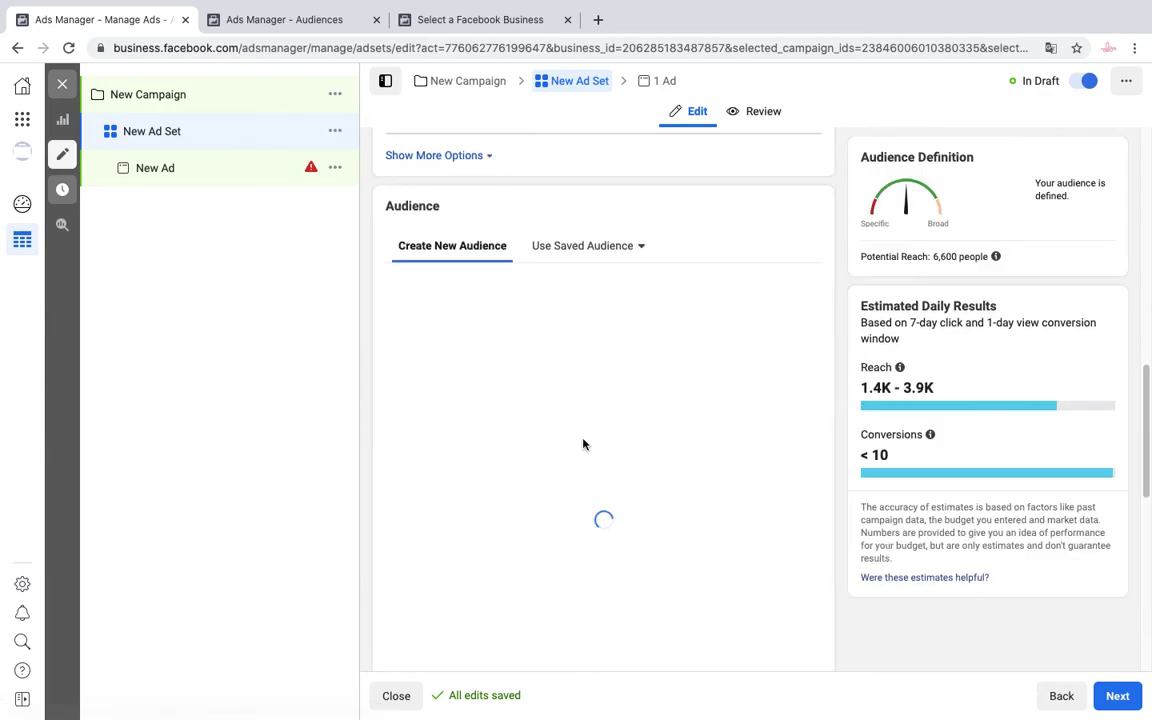
pyautogui.click(466, 314)
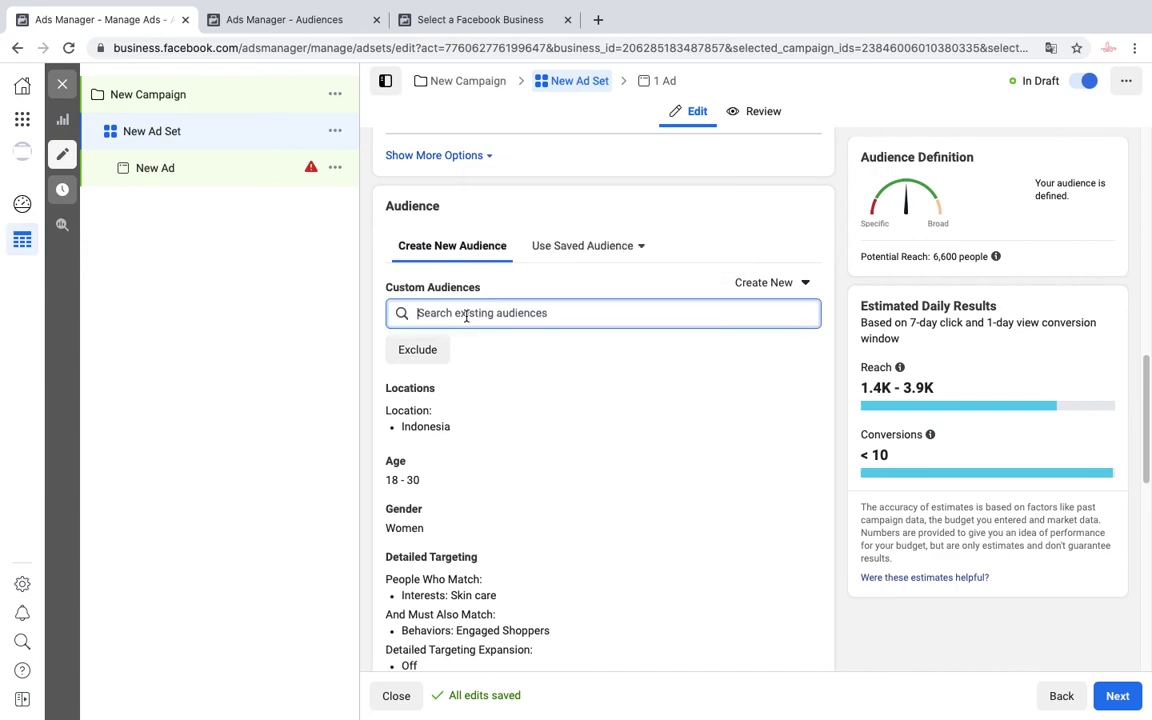
pyautogui.write('pixel')
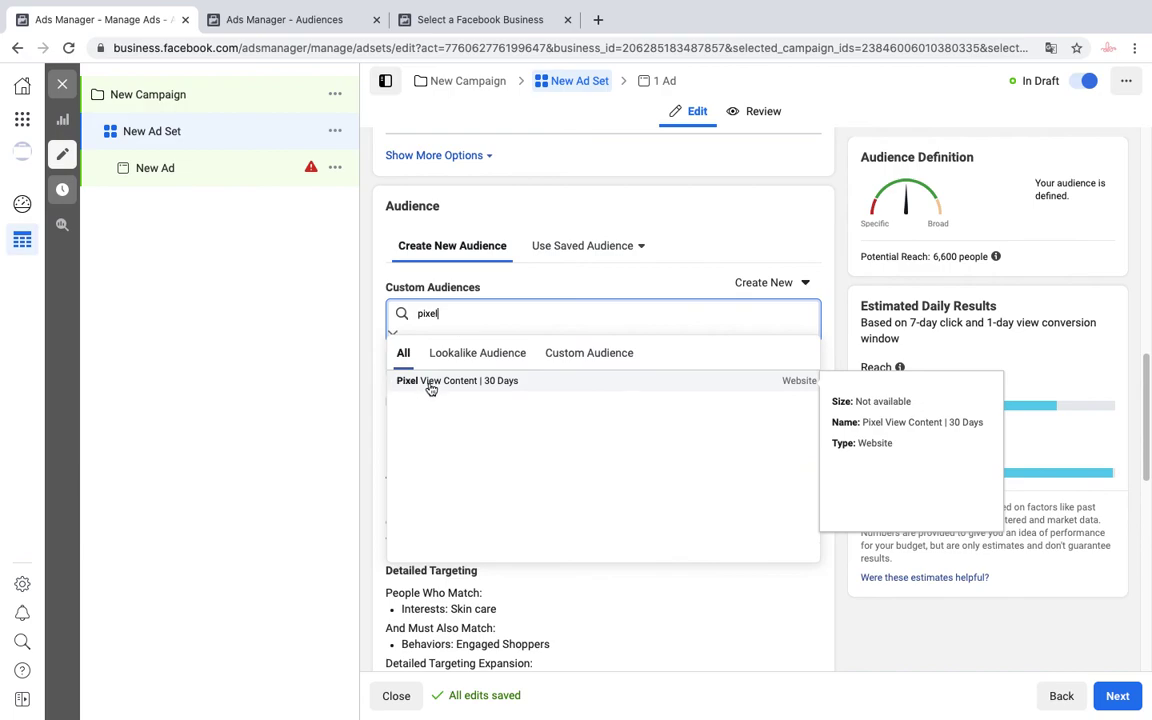
pyautogui.click(430, 382)
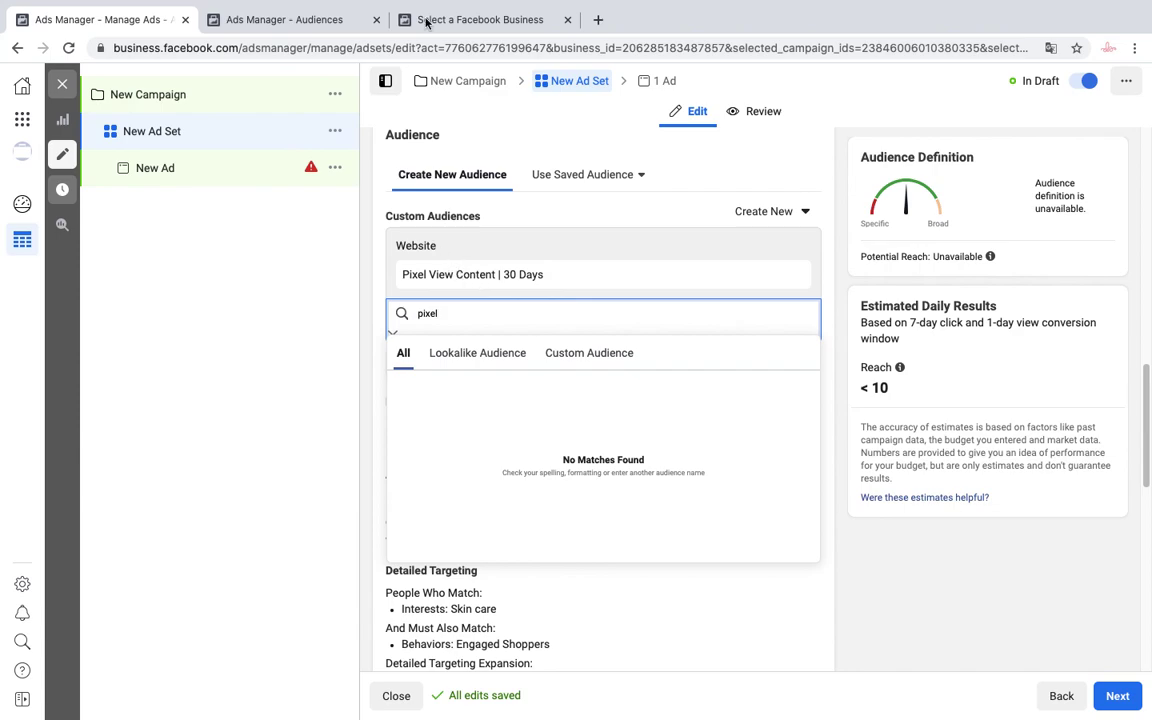
pyautogui.click(325, 12)
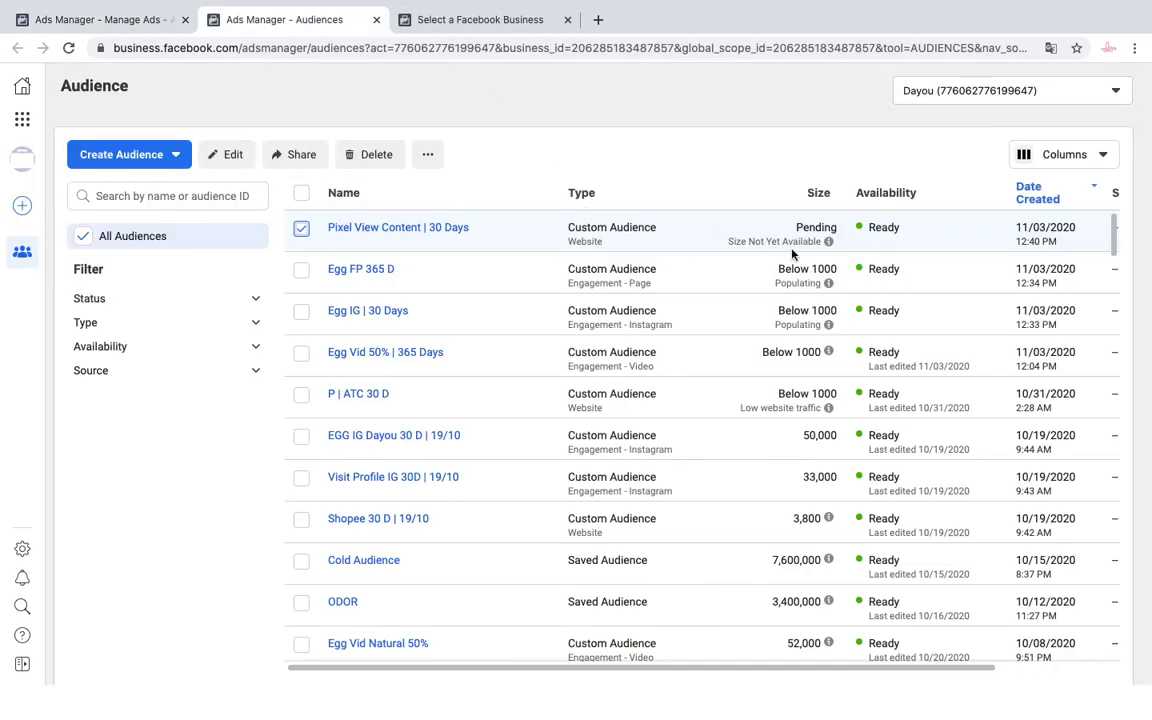